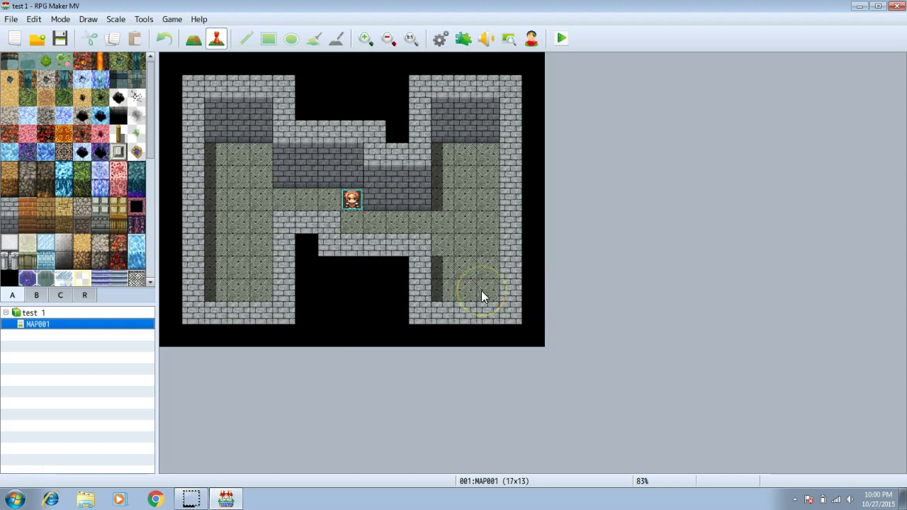
Step: In the Database Skills list, raise the maximum from 10 to 11 and select new skill 0011
left_click(436, 173)
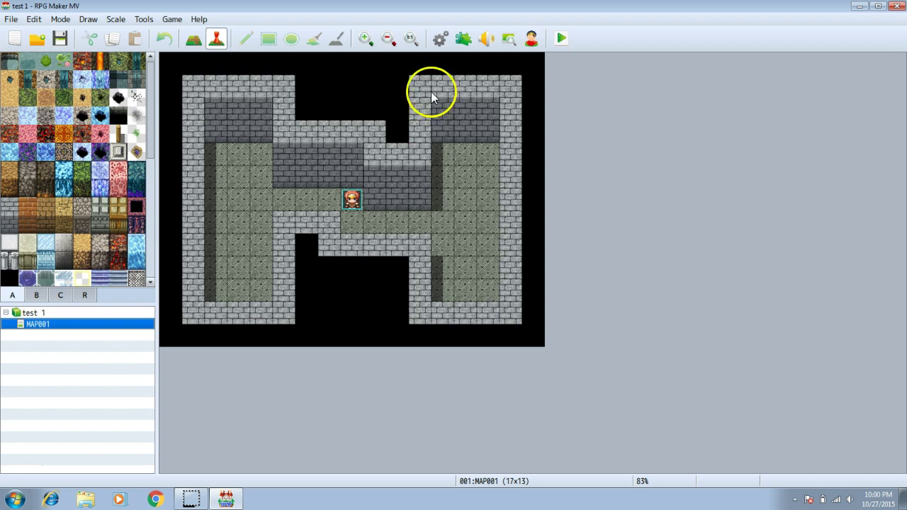
left_click(440, 39)
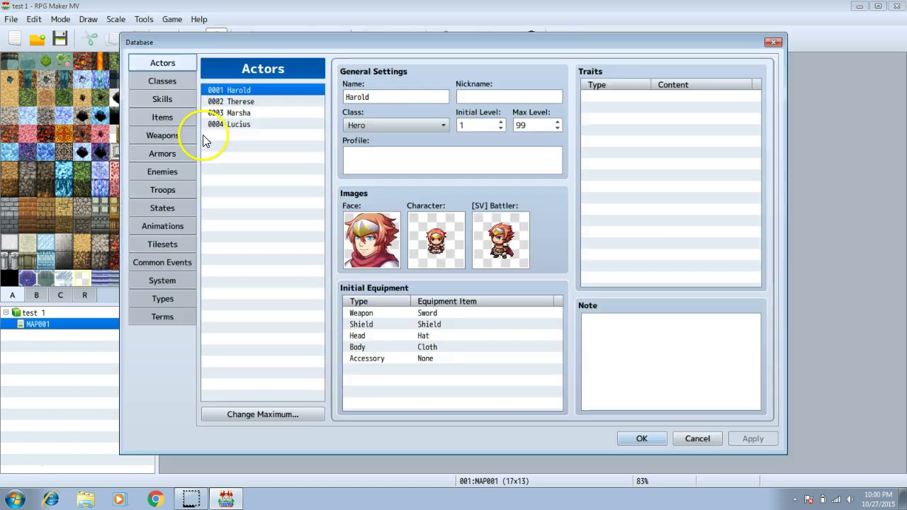
left_click(165, 99)
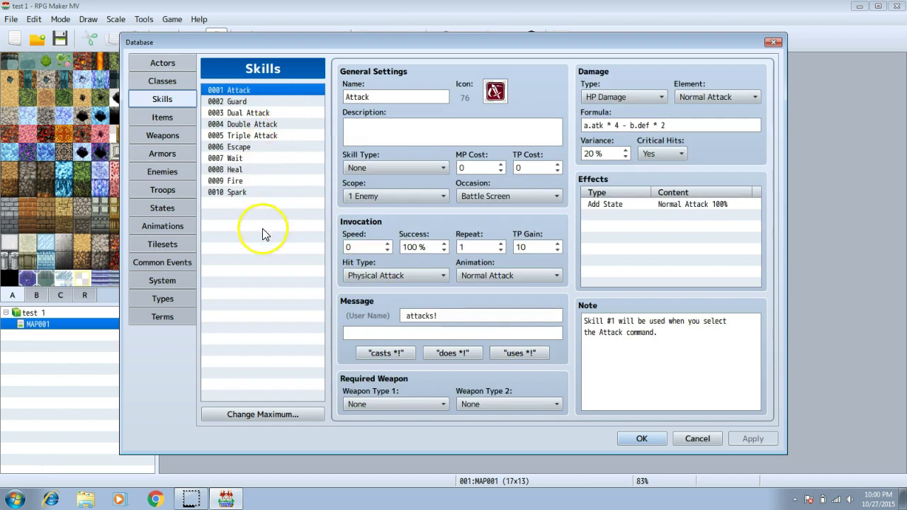
left_click(269, 415)
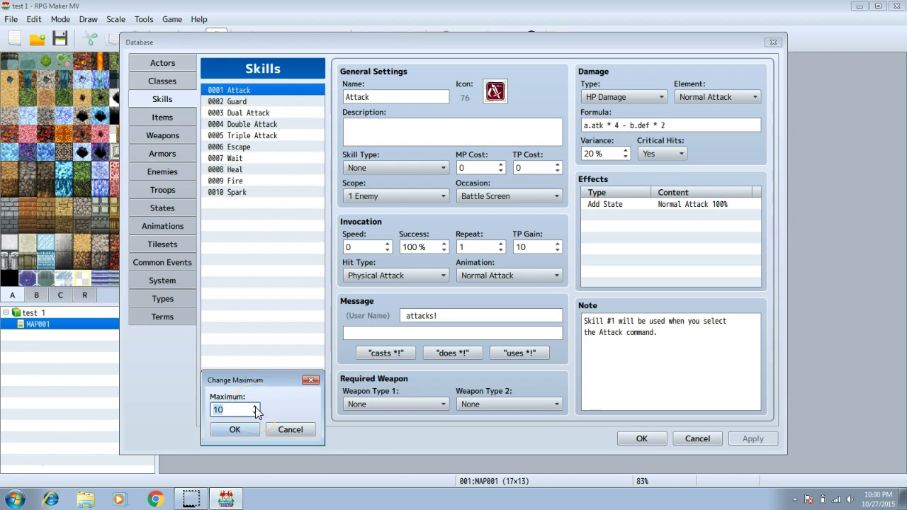
left_click(255, 407)
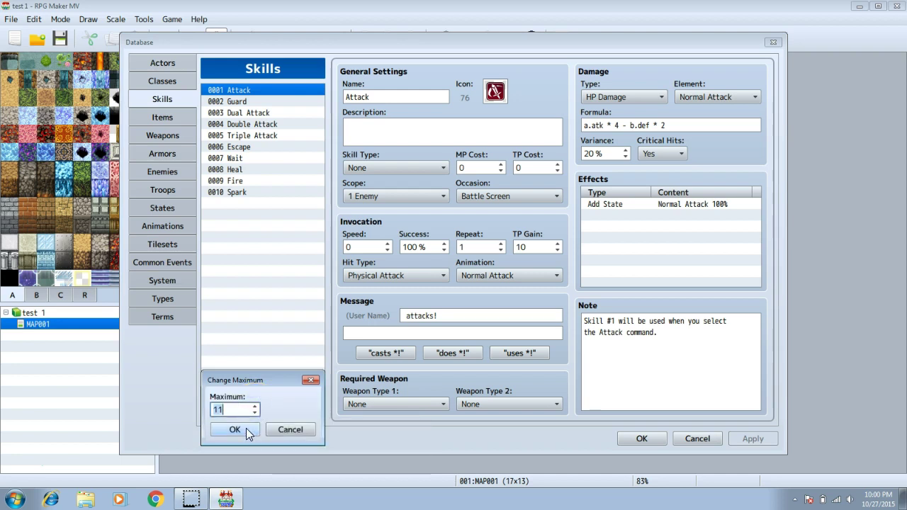
left_click(246, 428)
left_click(258, 204)
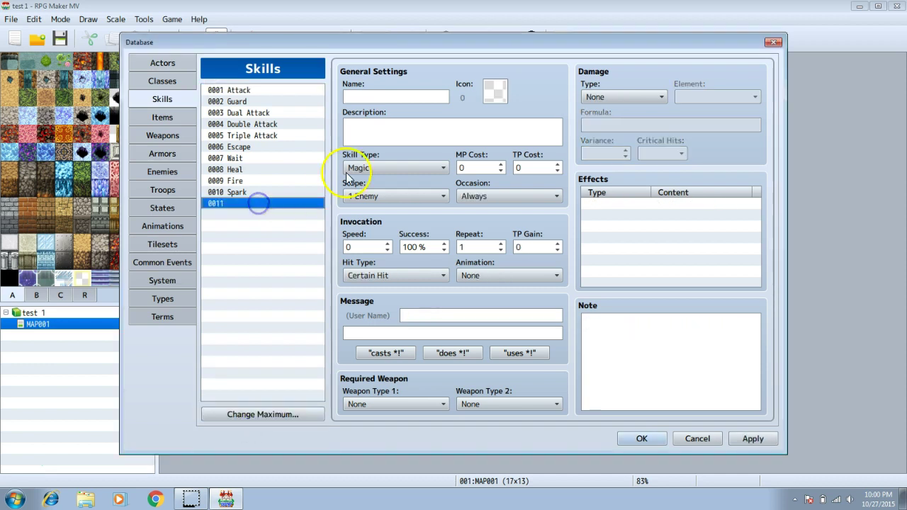
Step: Name skill 0011 'Hp Drain'
left_click(377, 97)
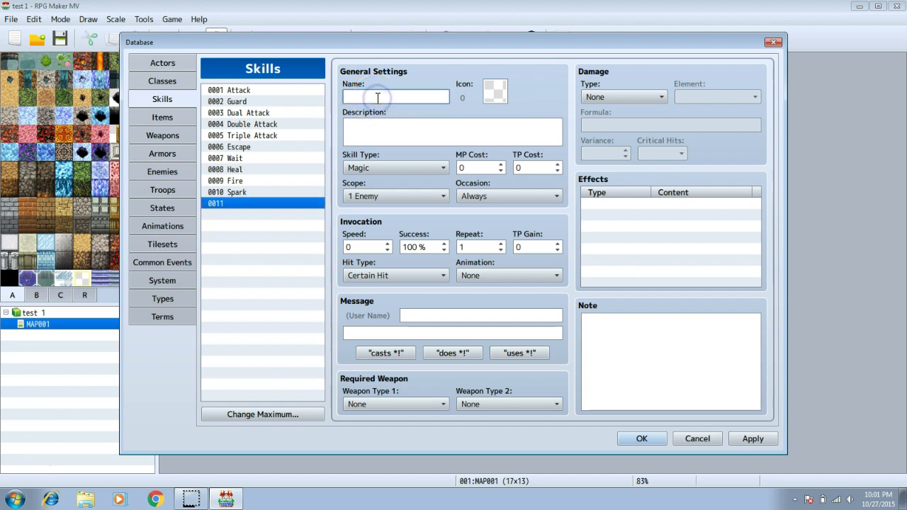
type("Hp Drain")
left_click(378, 97)
left_click(533, 104)
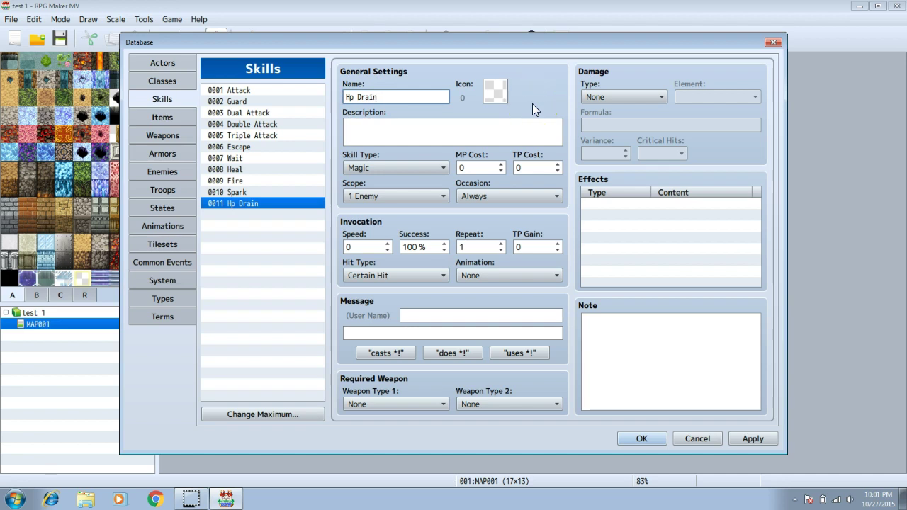
Step: Give Hp Drain the pink icon number 85
left_click(495, 101)
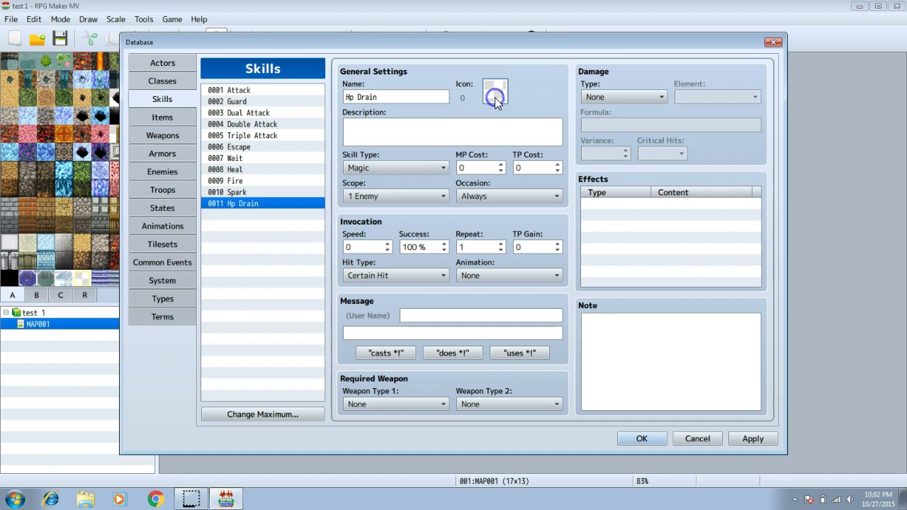
double_click(495, 99)
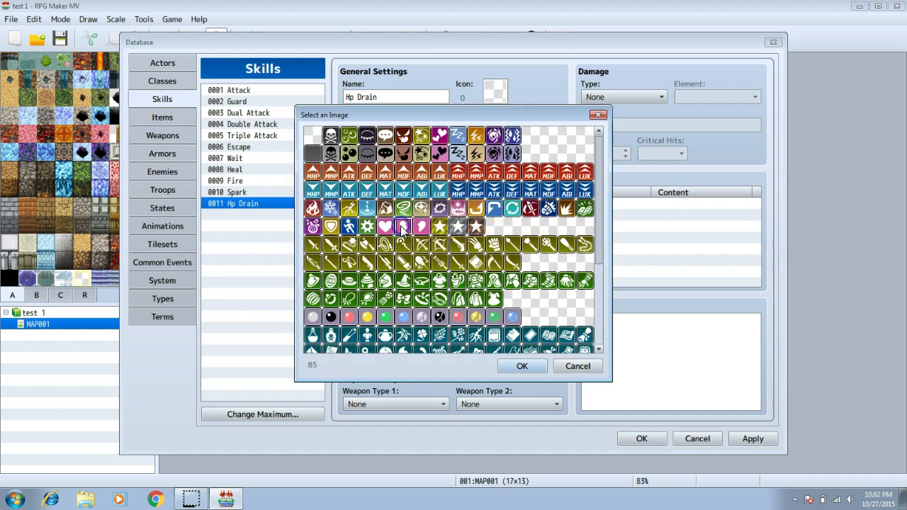
left_click(528, 366)
left_click(476, 136)
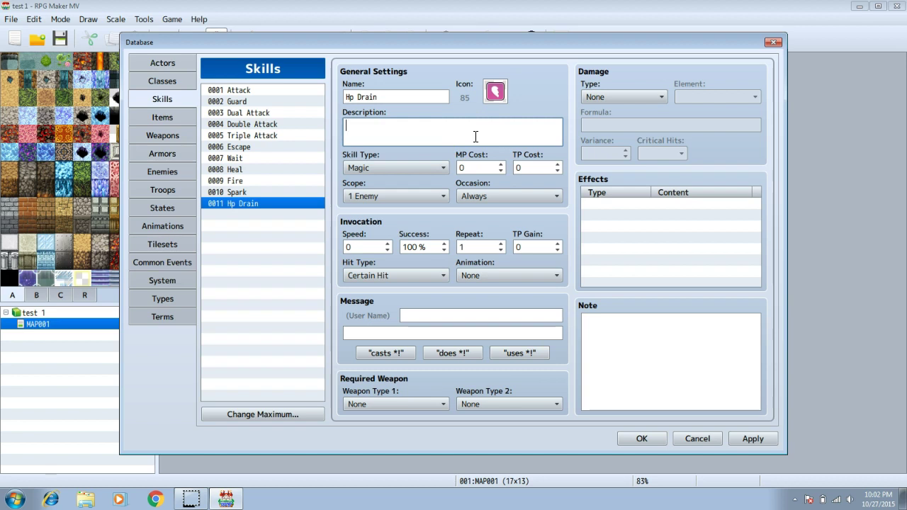
Step: Enter the description 'this skill drains hp and attacks' and add a blank skill 0012
type("this skill drains hp and attacks")
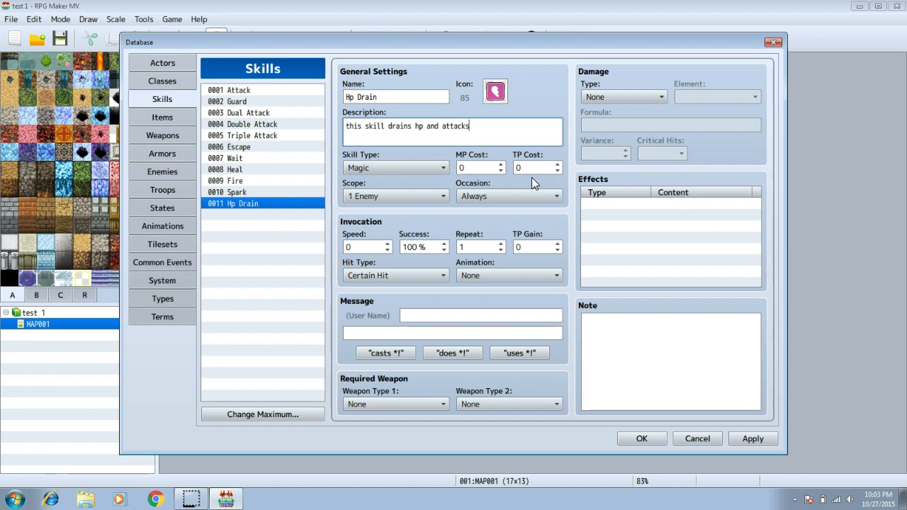
left_click(395, 172)
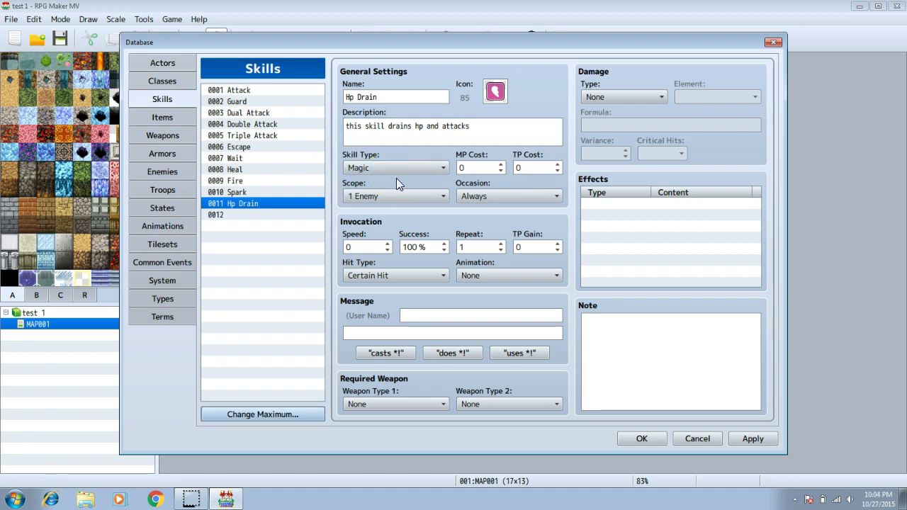
Step: Keep Skill Type Magic and Scope 1 Enemy, and set Occasion to Battle Screen
left_click(391, 165)
left_click(391, 166)
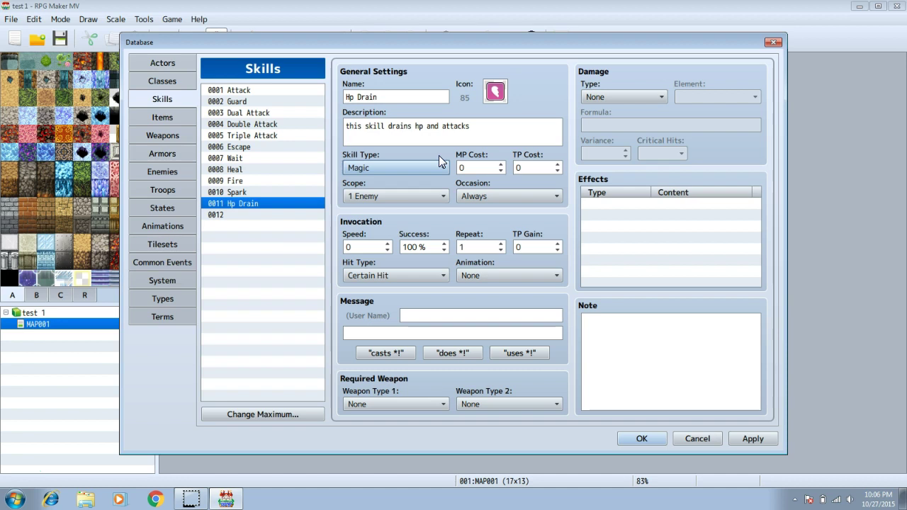
left_click(408, 199)
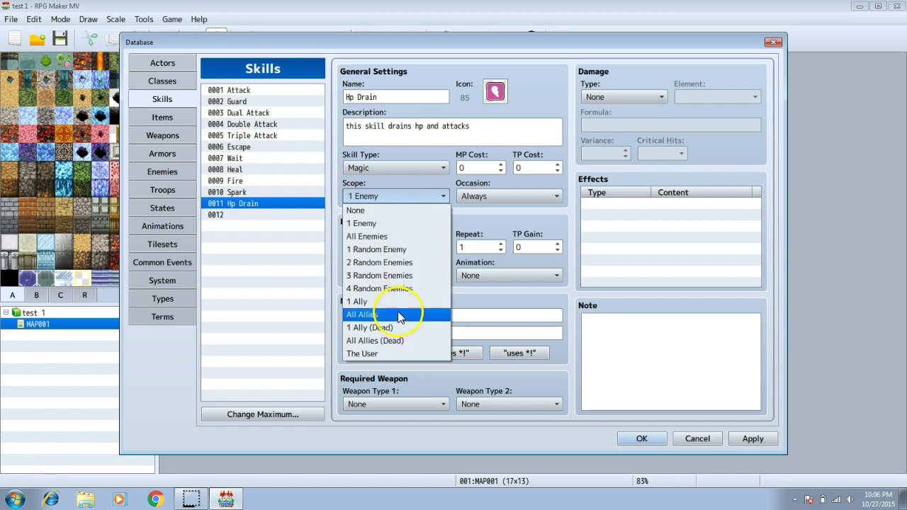
left_click(399, 229)
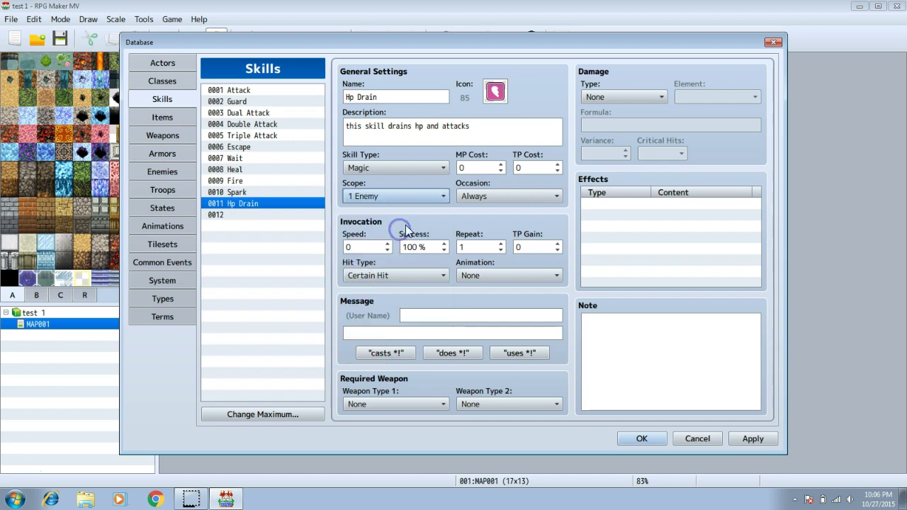
left_click(489, 197)
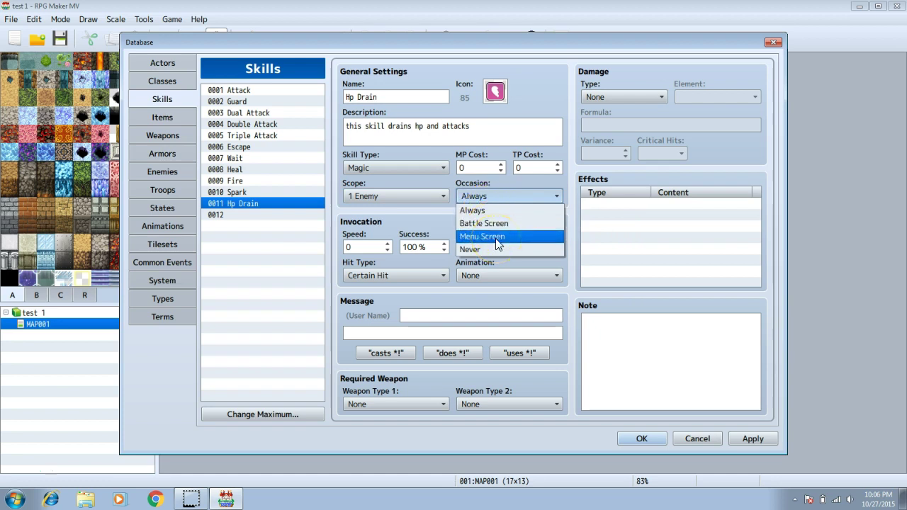
left_click(483, 238)
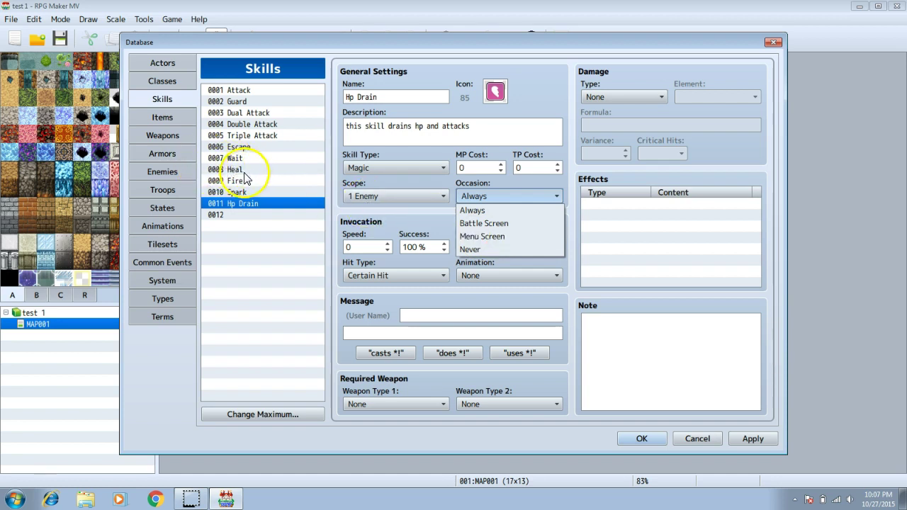
left_click(476, 223)
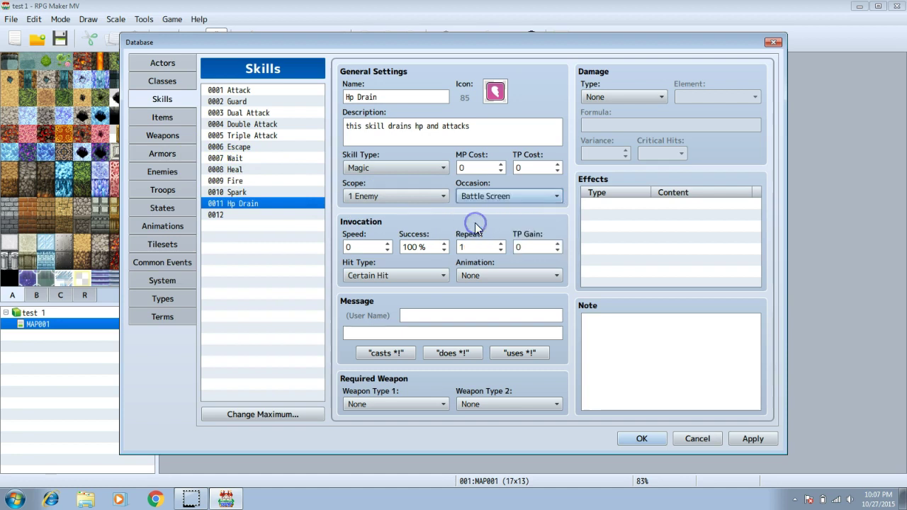
Step: Set the skill's animation to Claw Fire
left_click(477, 275)
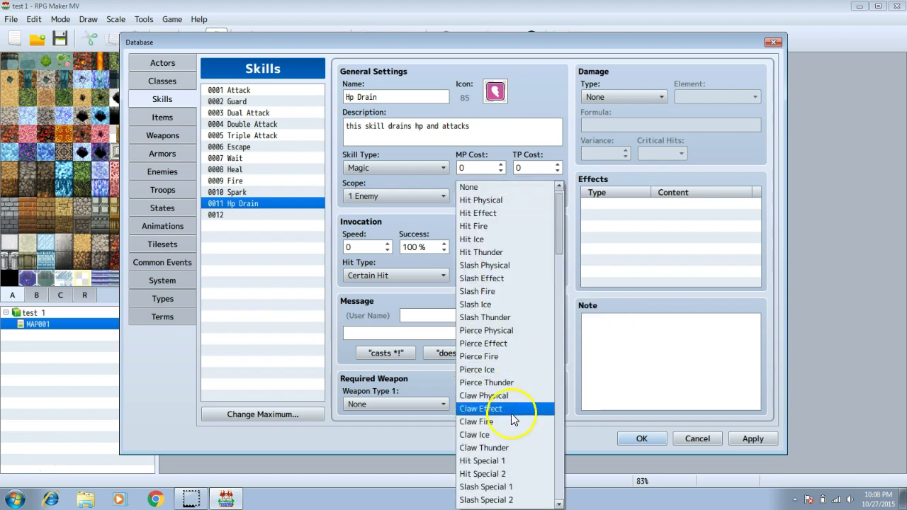
left_click(510, 421)
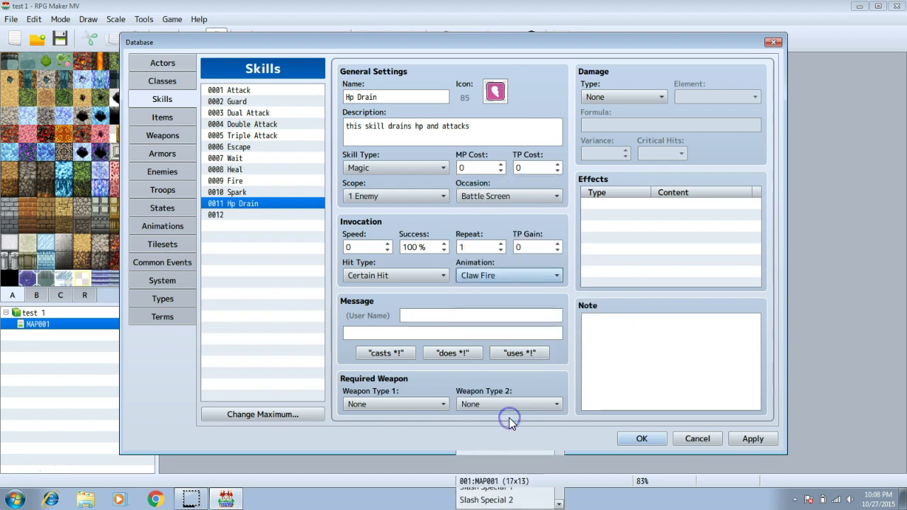
Step: Set TP Gain to 1 and Hit Type to Magical Attack
left_click(559, 244)
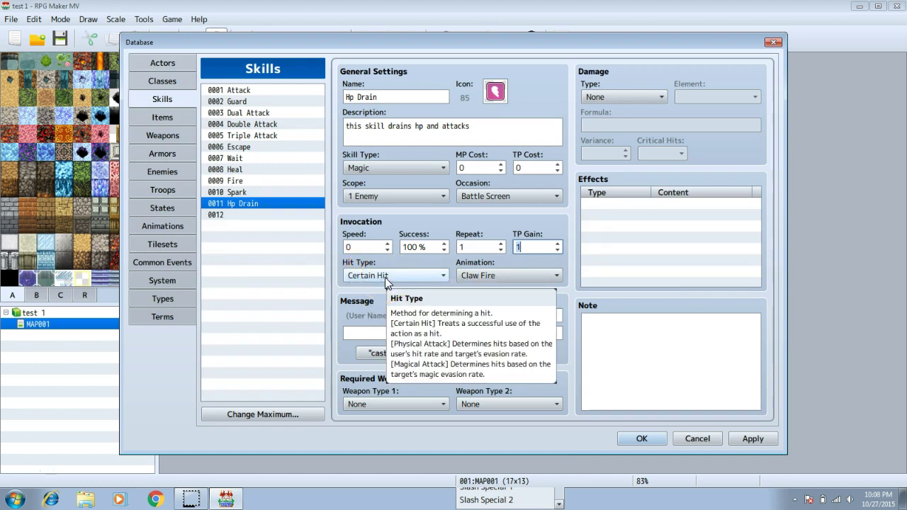
left_click(385, 278)
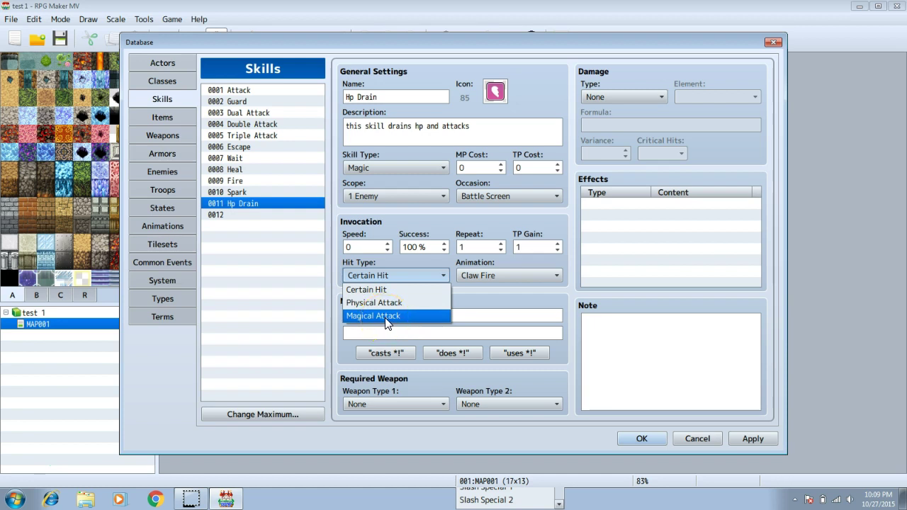
left_click(386, 316)
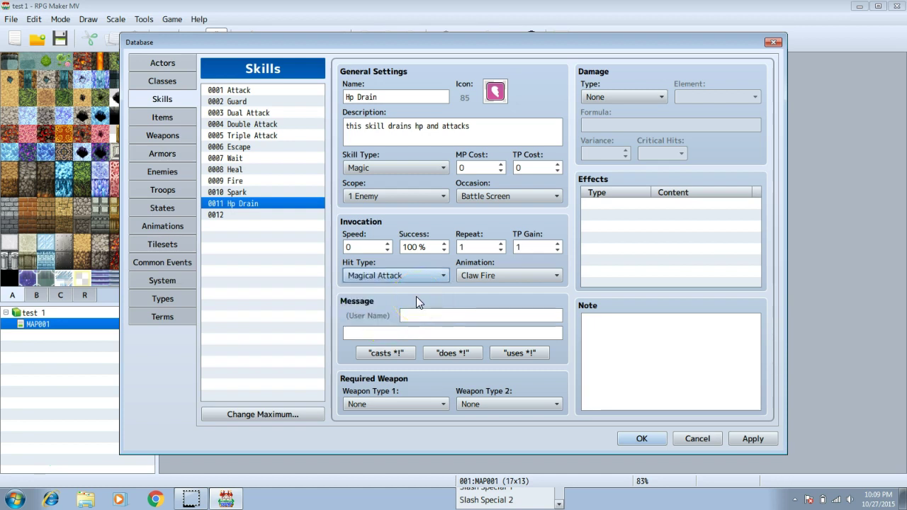
left_click(411, 316)
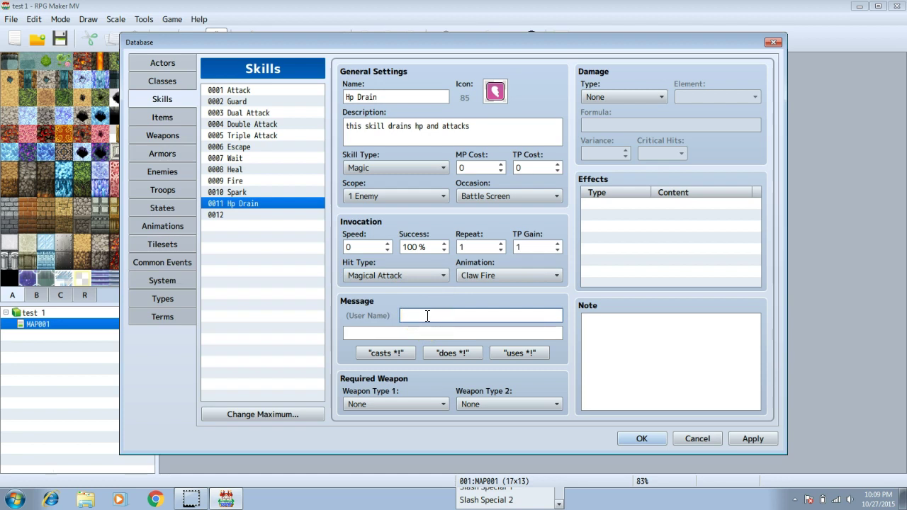
left_click(393, 354)
left_click(394, 356)
left_click(398, 403)
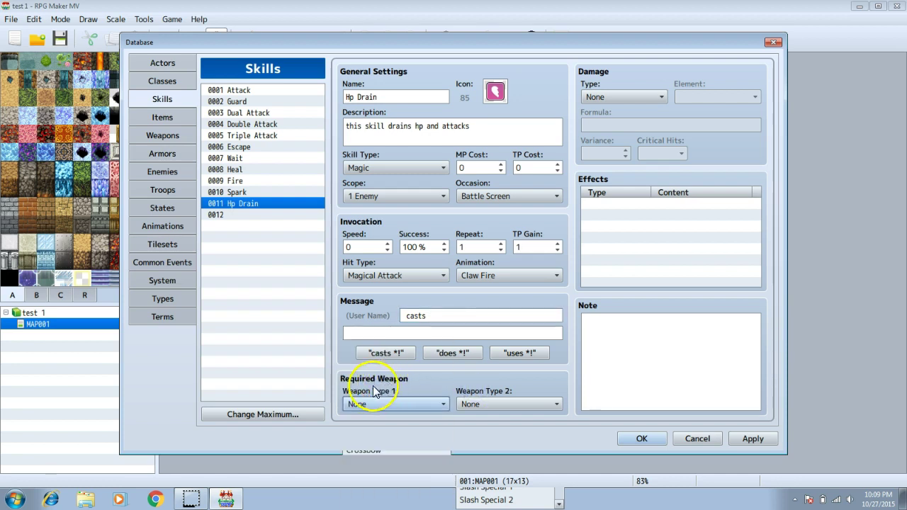
left_click(398, 401)
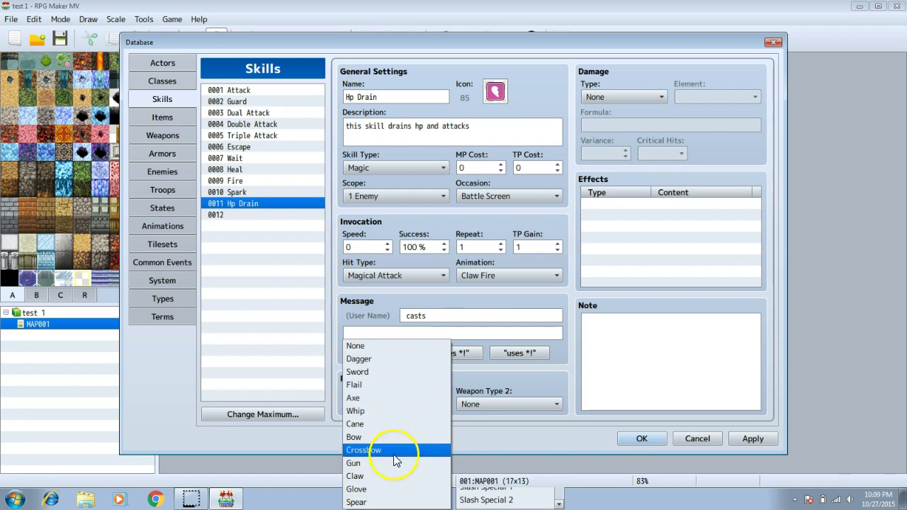
left_click(516, 431)
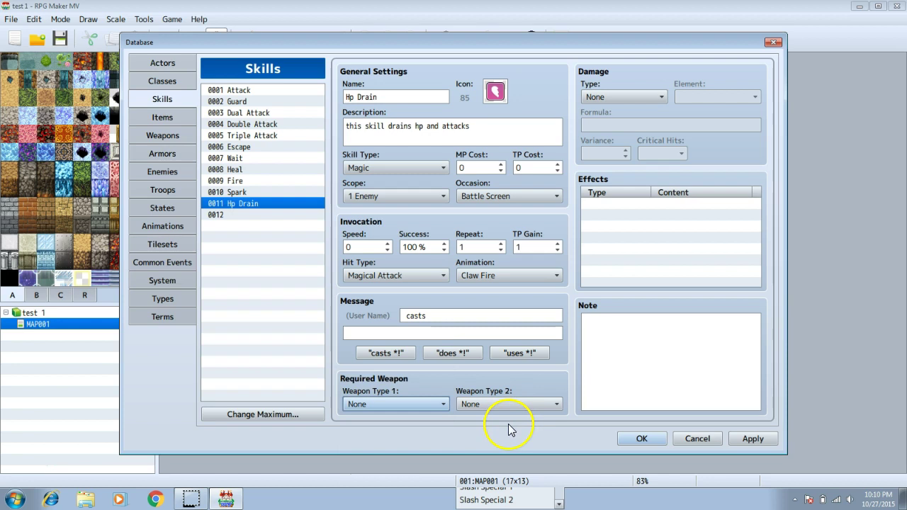
left_click(439, 405)
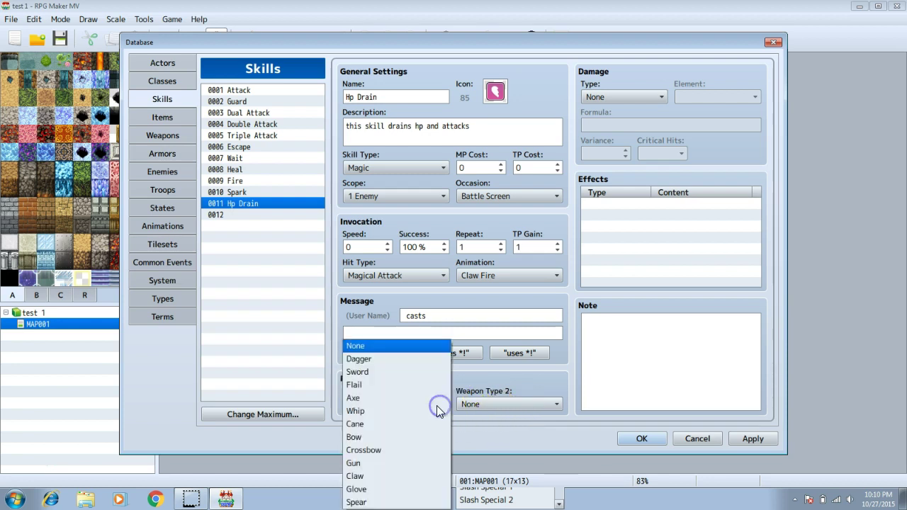
left_click(410, 414)
left_click(483, 408)
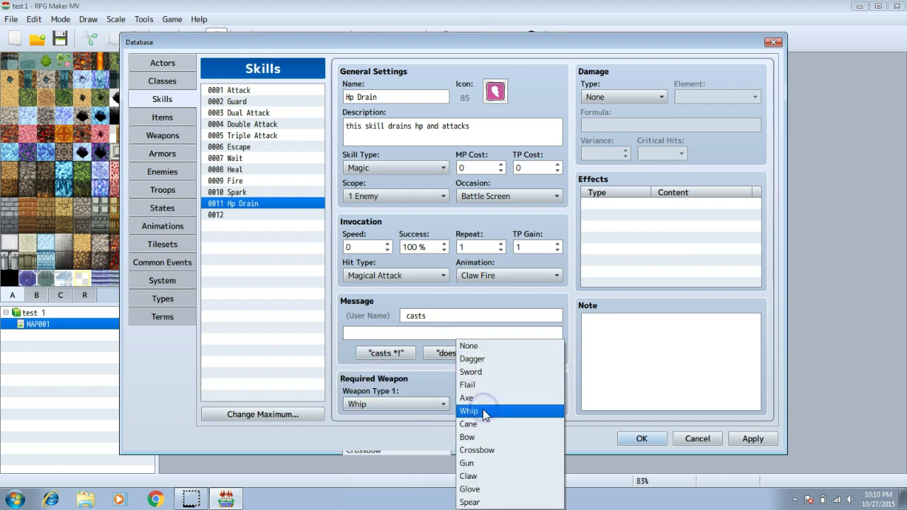
left_click(482, 399)
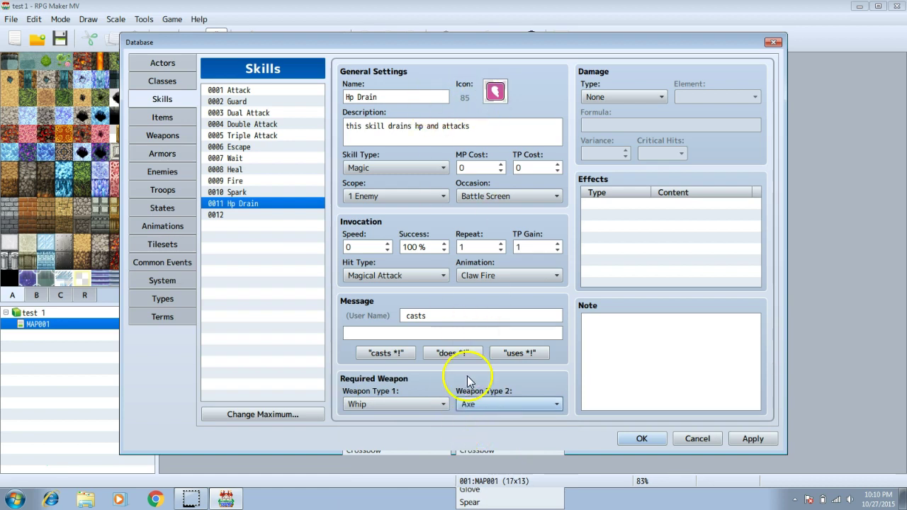
left_click(500, 406)
left_click(518, 348)
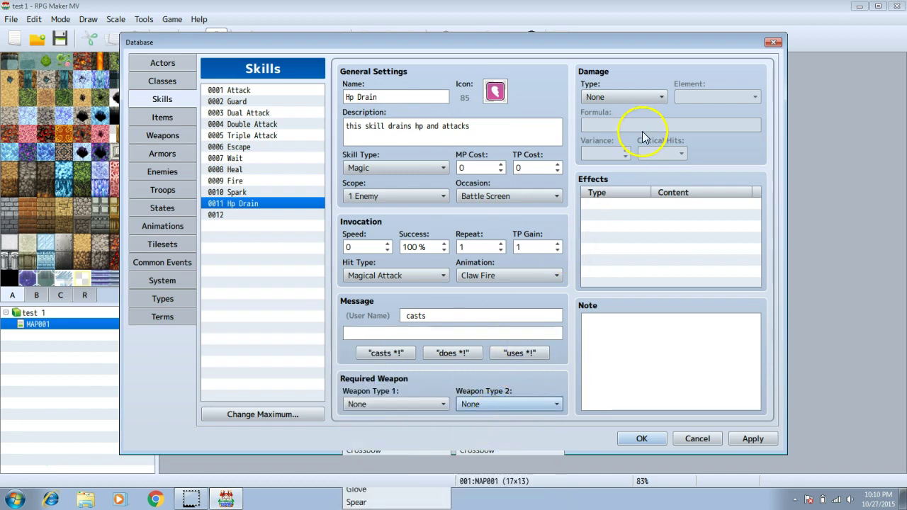
Step: Set Damage Type to HP Drain, keep Element None, and clear the 0 from the formula
left_click(630, 97)
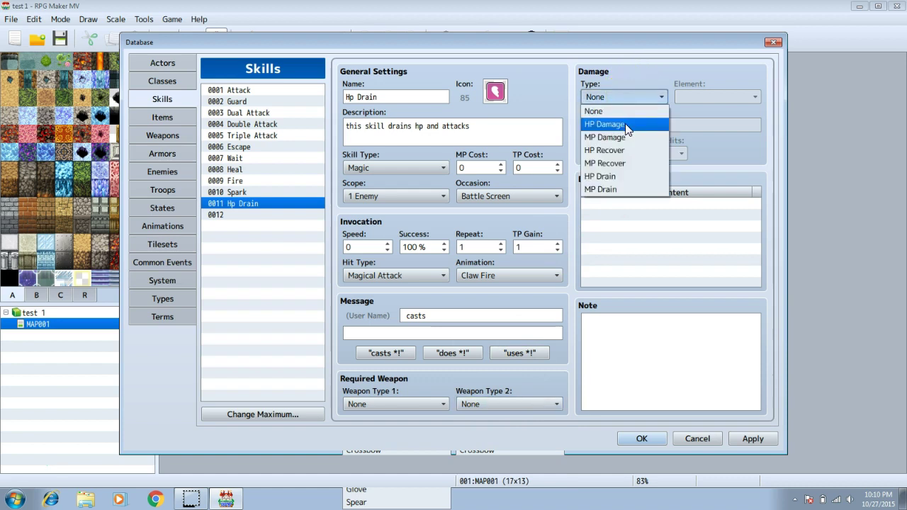
left_click(628, 137)
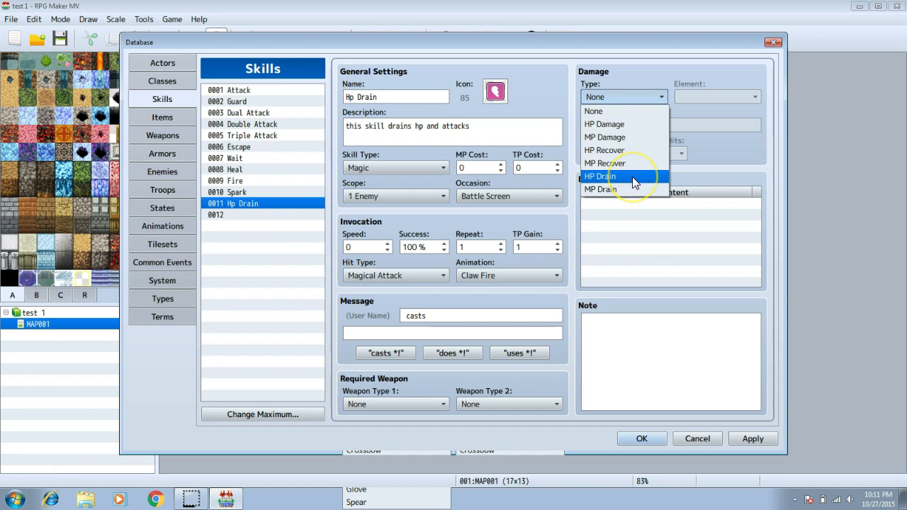
left_click(635, 196)
left_click(634, 177)
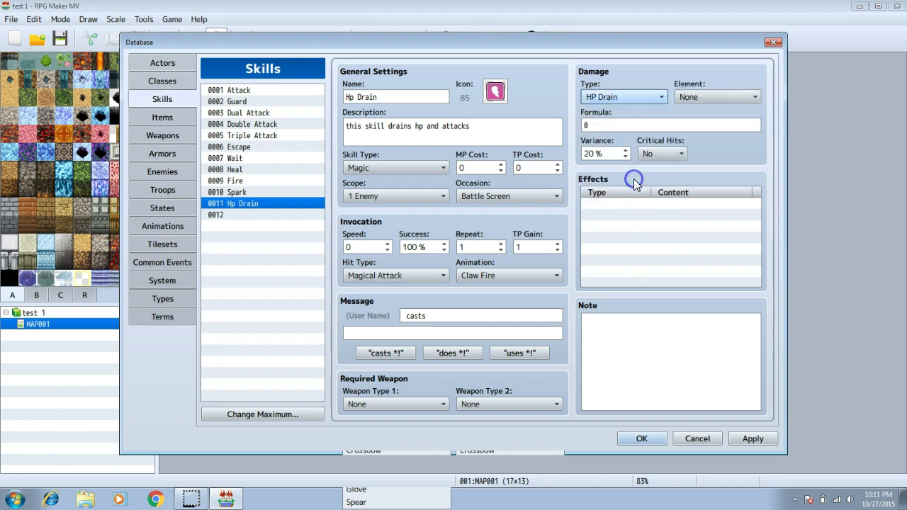
left_click(687, 97)
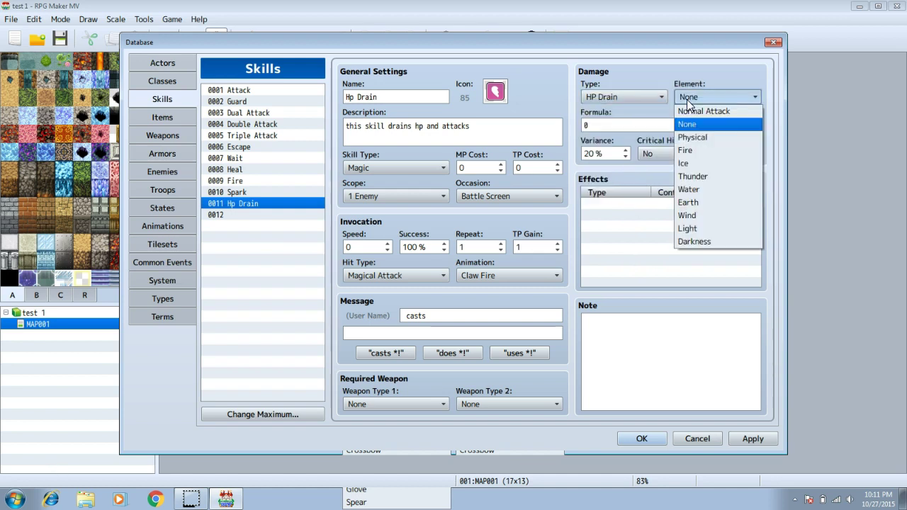
left_click(735, 86)
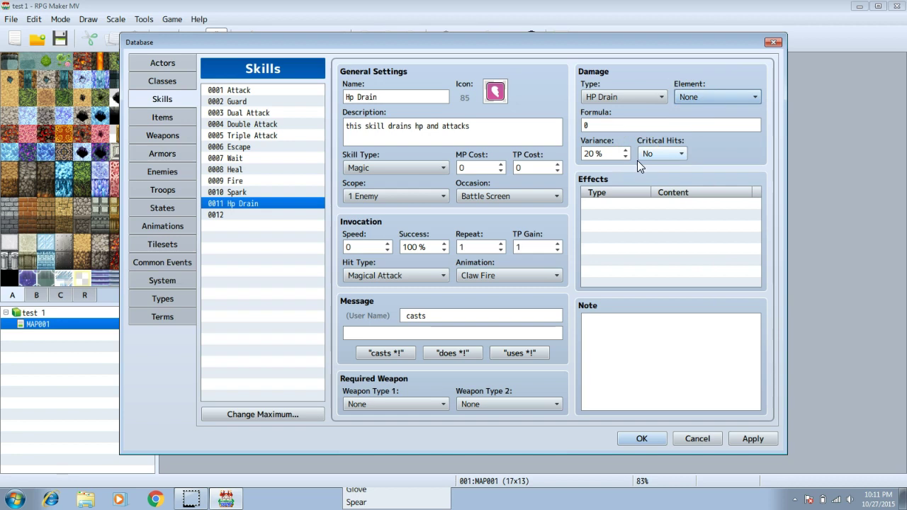
left_click(596, 122)
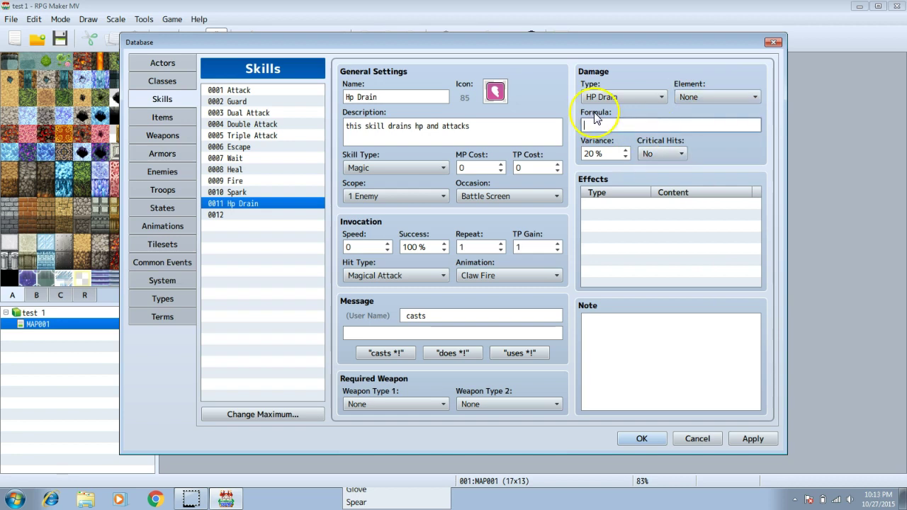
mouse_move(595, 119)
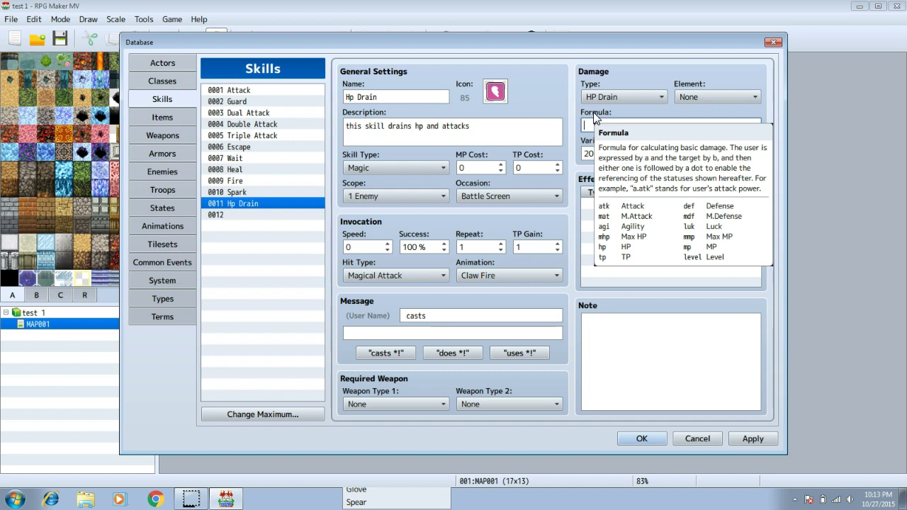
Step: Enter the damage formula a.mat * 4 - b.mdf * 2
left_click(624, 125)
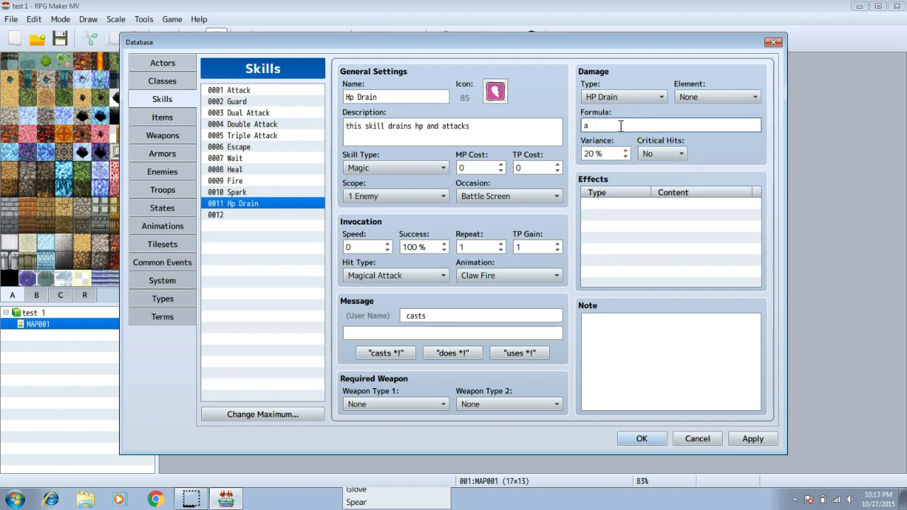
type("at * 4 - b.")
type("mat * 4")
type("- b")
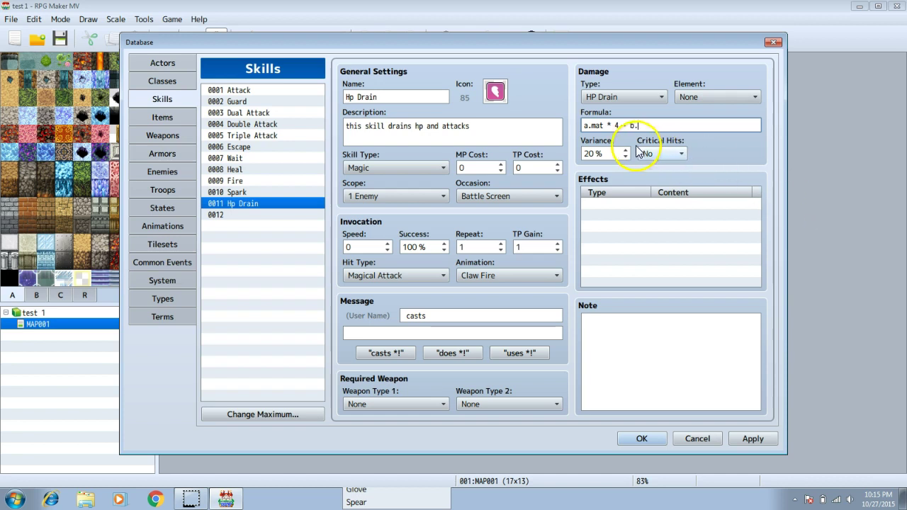
type(".mdf")
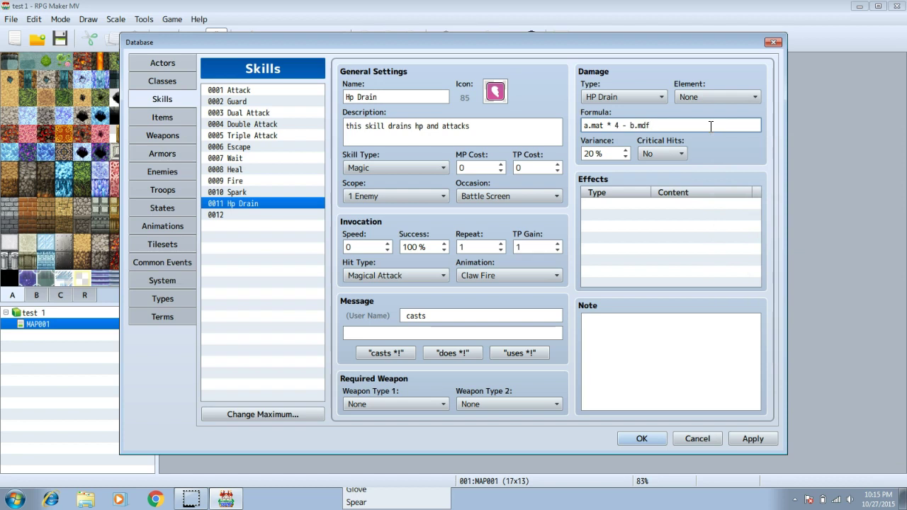
type(" * 2")
left_click(612, 155)
left_click(609, 161)
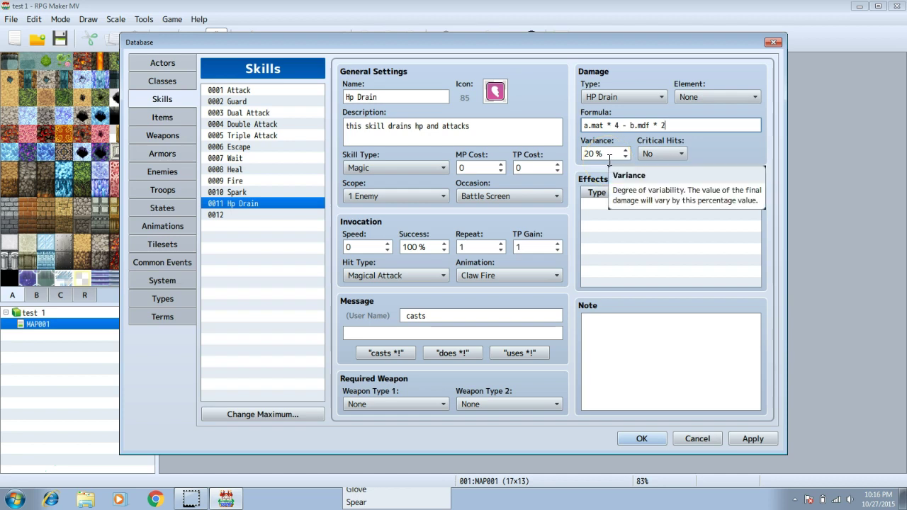
left_click(673, 152)
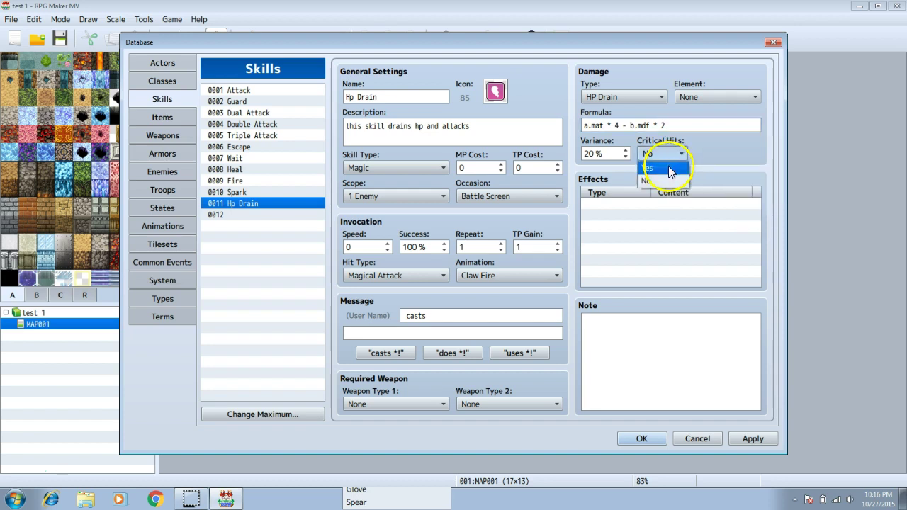
left_click(665, 180)
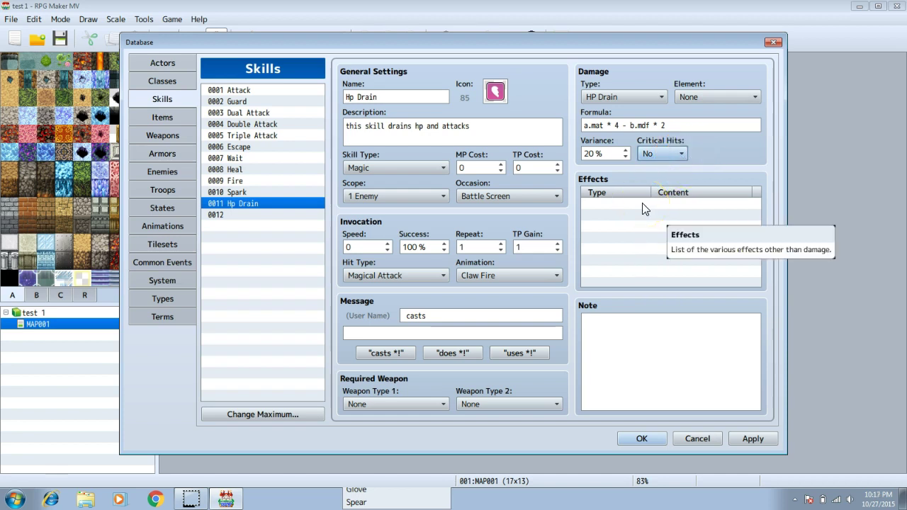
Step: Add an Add State effect inflicting Poison at 100%
left_click(600, 204)
double_click(600, 204)
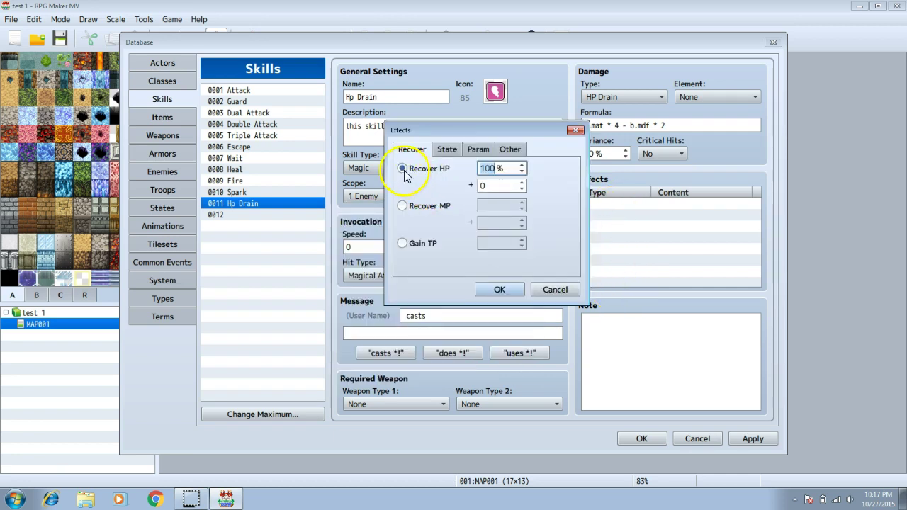
left_click(447, 149)
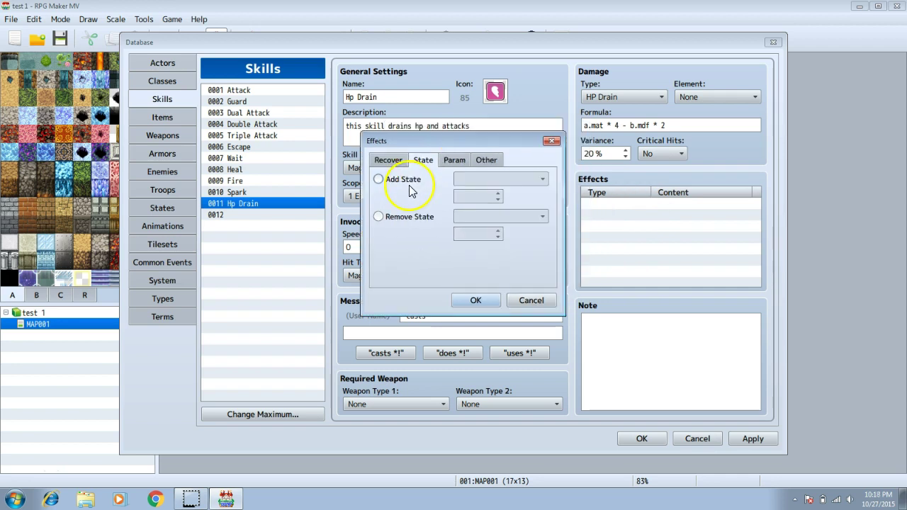
left_click(402, 181)
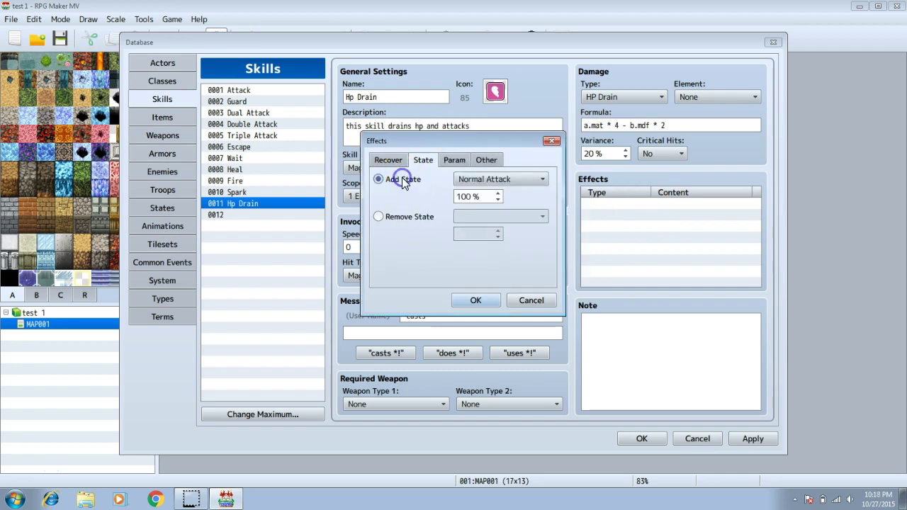
left_click(487, 181)
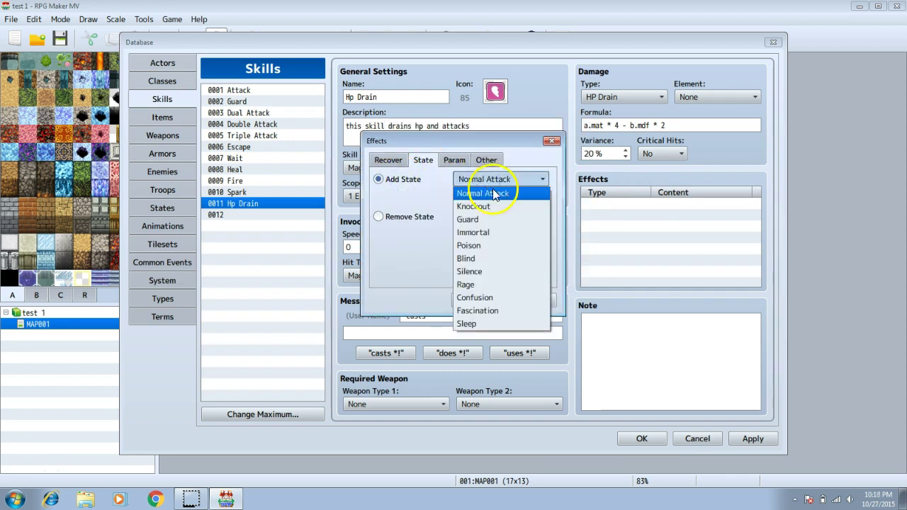
left_click(501, 248)
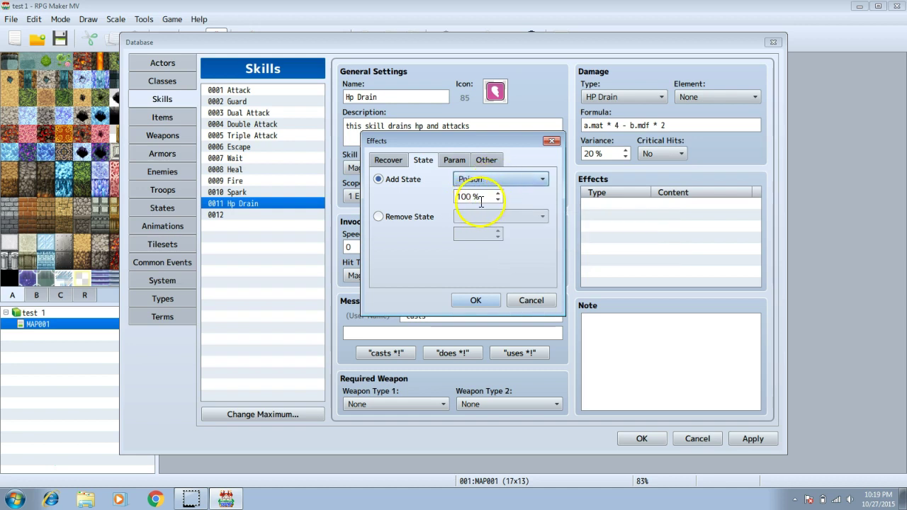
left_click(493, 301)
left_click(606, 213)
Step: Add an Add Buff effect on Max HP lasting 5 turns
double_click(608, 214)
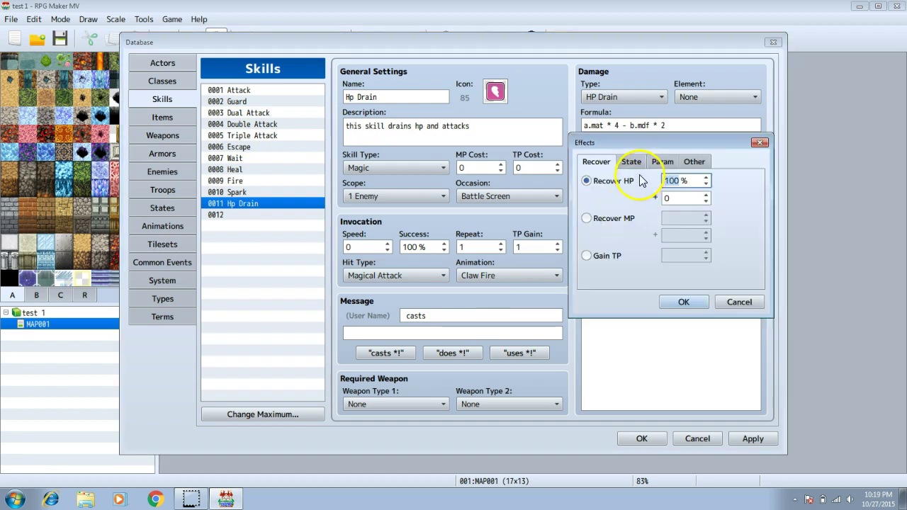
left_click(663, 162)
left_click(335, 196)
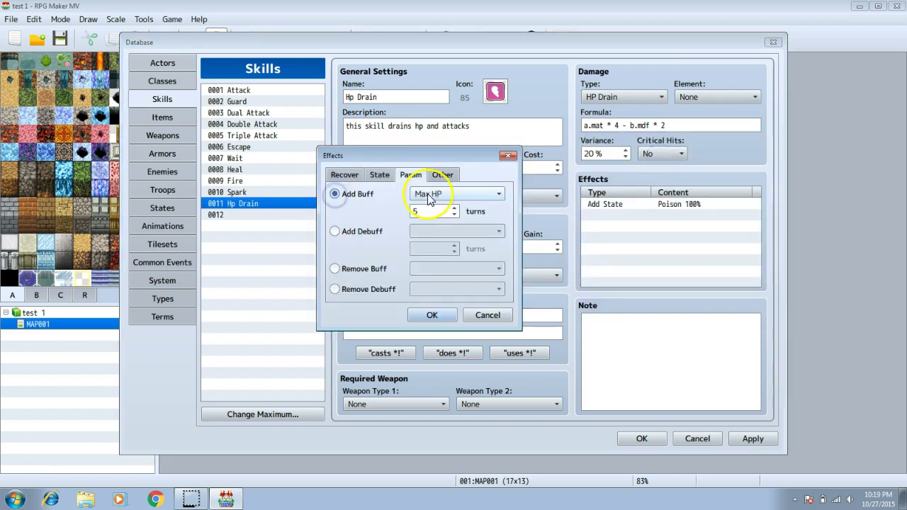
left_click(463, 195)
left_click(463, 209)
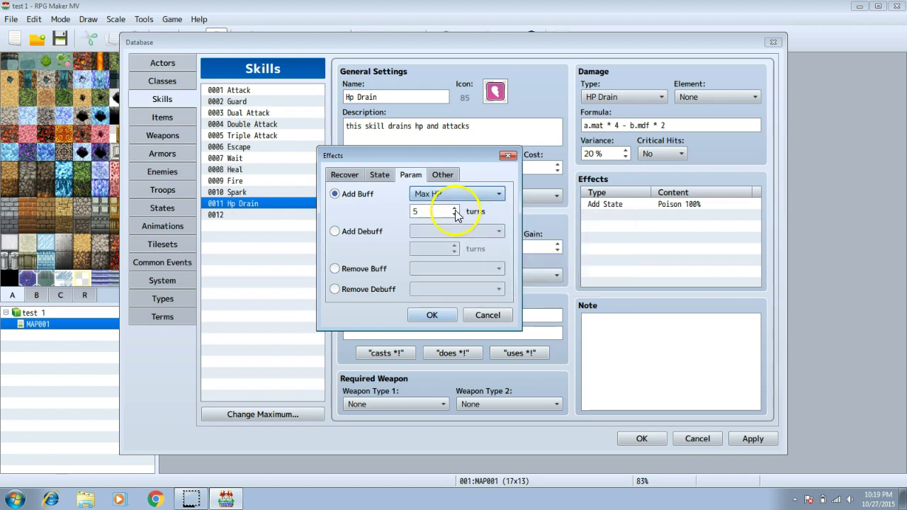
left_click(438, 315)
Step: Apply the Hp Drain changes to the database and dismiss the copy/paste menu
left_click(752, 439)
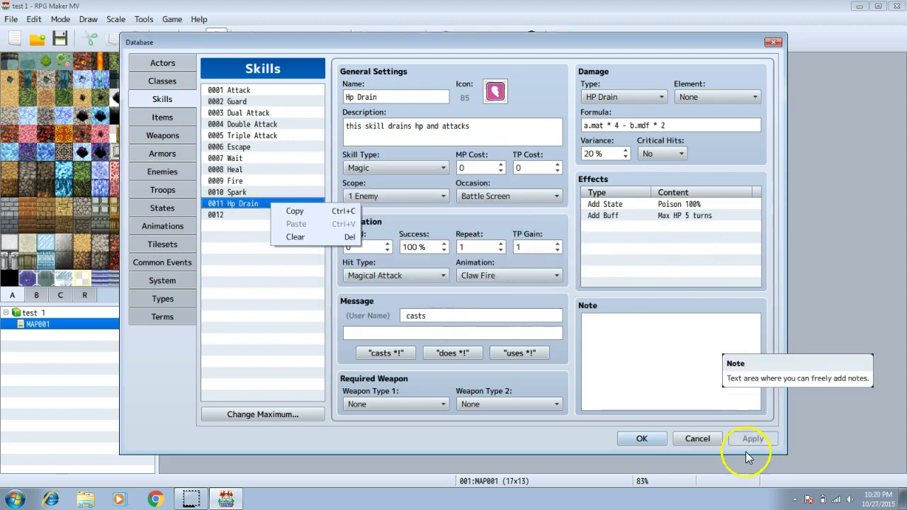
left_click(442, 225)
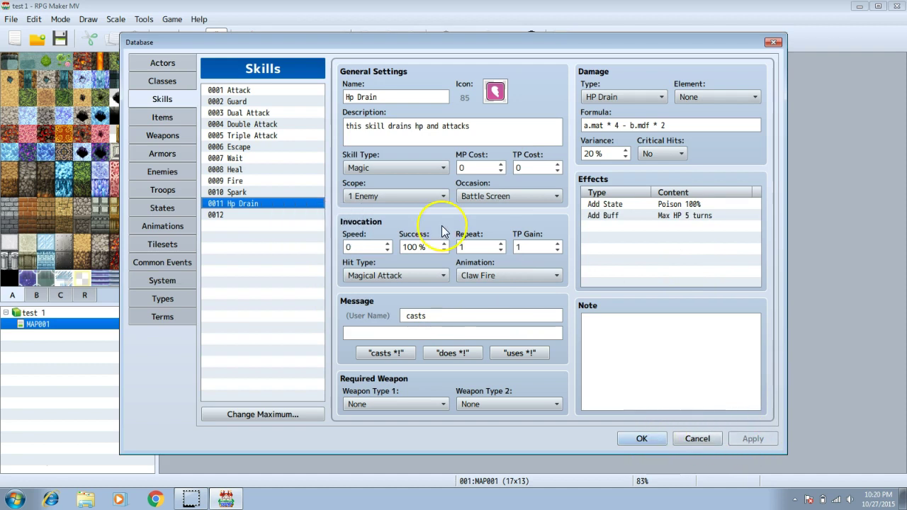